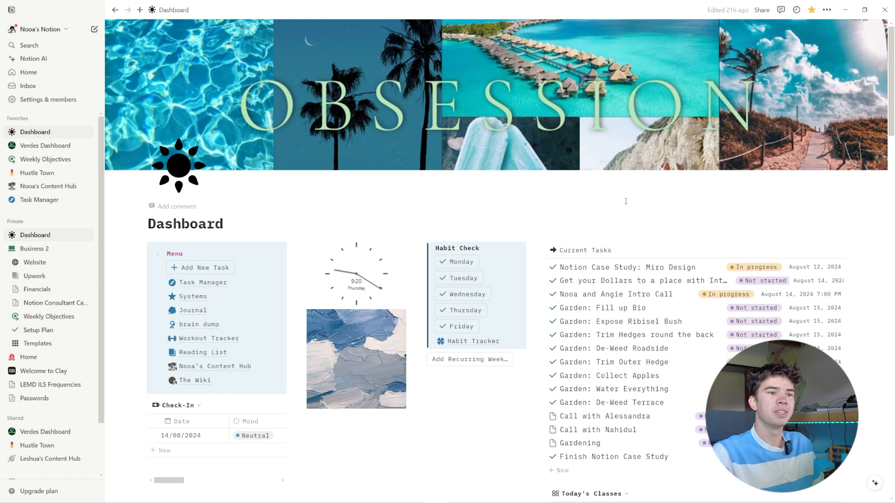
- Add a chart view beside the Current Tasks view on the Dashboard and link it to the Task Database
{"action": "scroll", "coordinate": [626, 201], "scroll_direction": "down", "scroll_amount": 2}
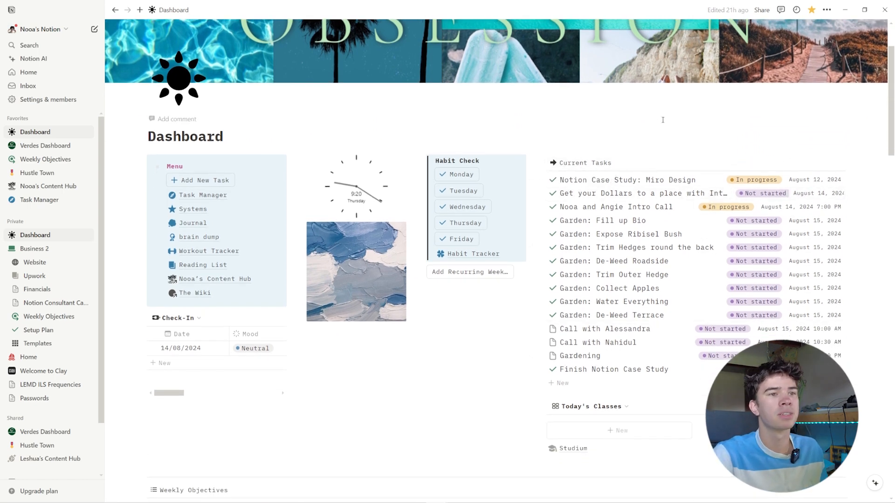
{"action": "left_click", "coordinate": [563, 163]}
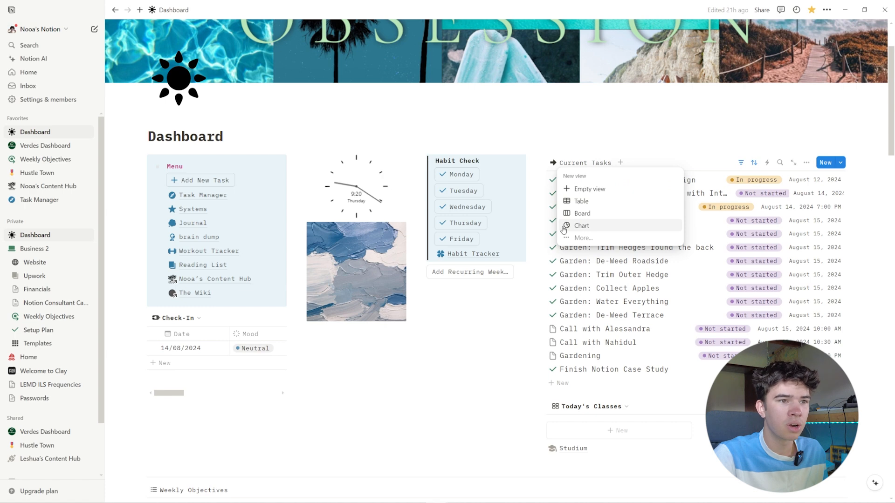
{"action": "left_click", "coordinate": [588, 226]}
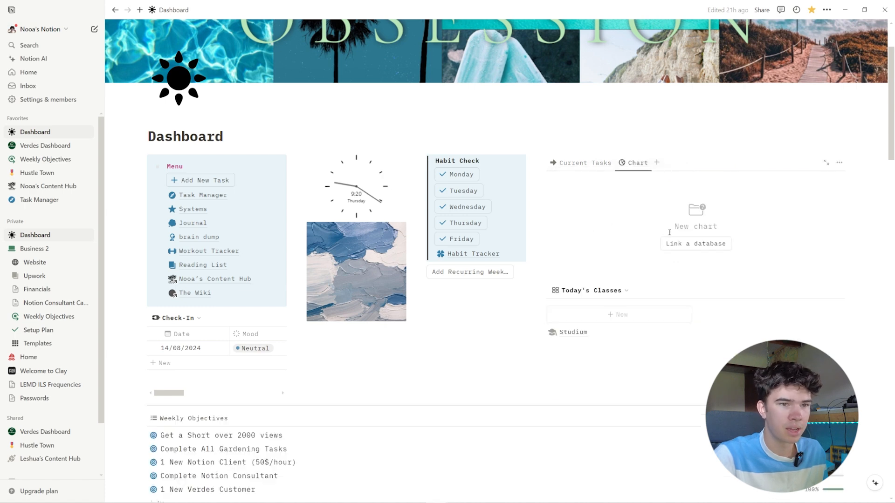
{"action": "left_click", "coordinate": [690, 243]}
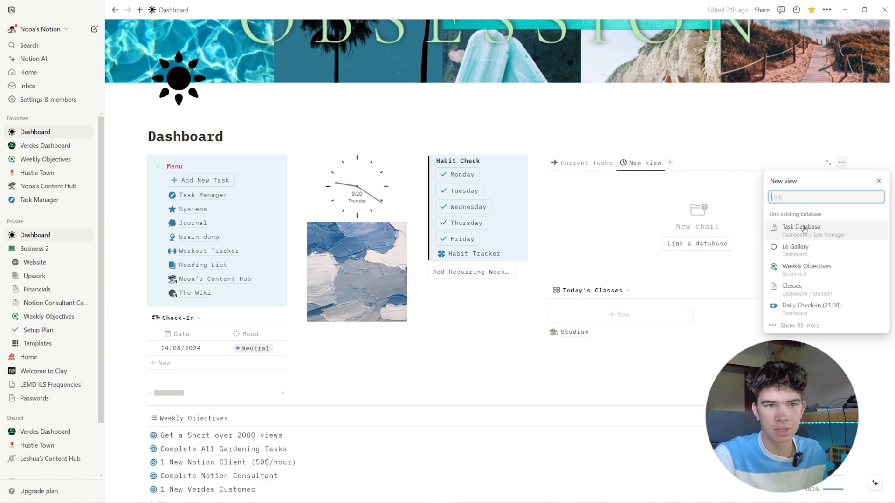
{"action": "left_click", "coordinate": [802, 228]}
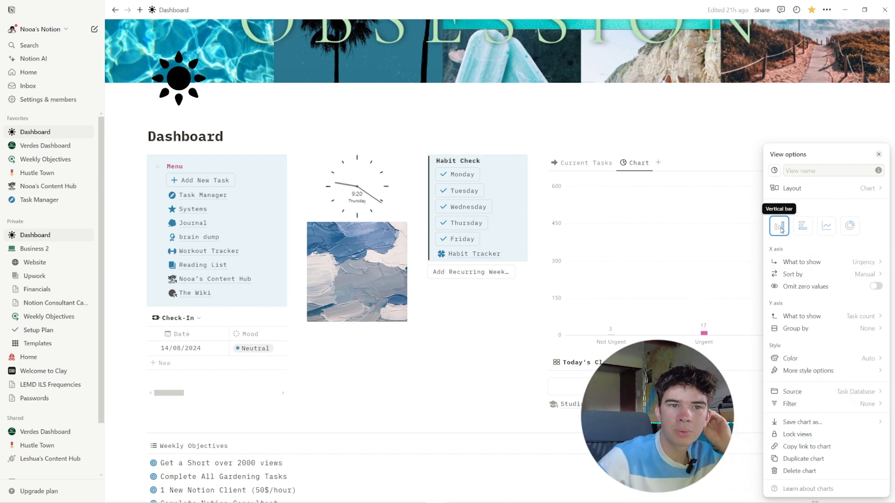
- Show Type on the new chart's x-axis and check the sorting and y-axis options
{"action": "left_click", "coordinate": [792, 263]}
{"action": "mouse_move", "coordinate": [802, 313]}
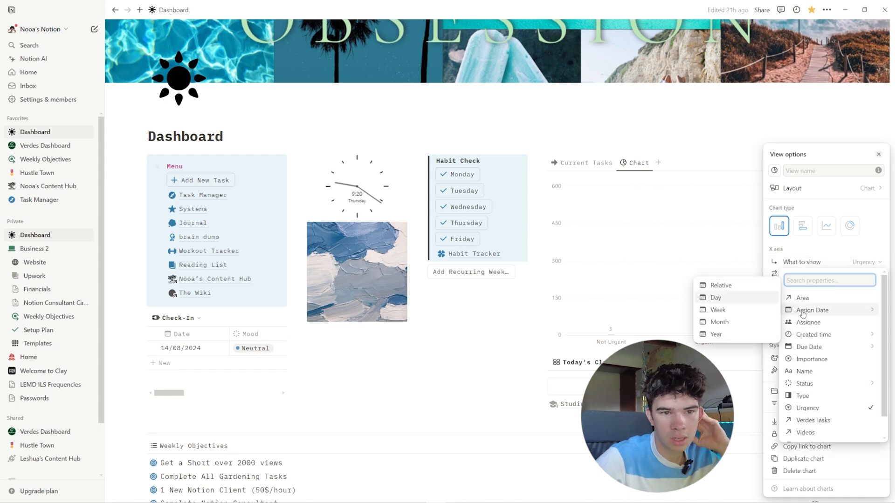
{"action": "left_click", "coordinate": [803, 396]}
{"action": "left_click", "coordinate": [829, 275]}
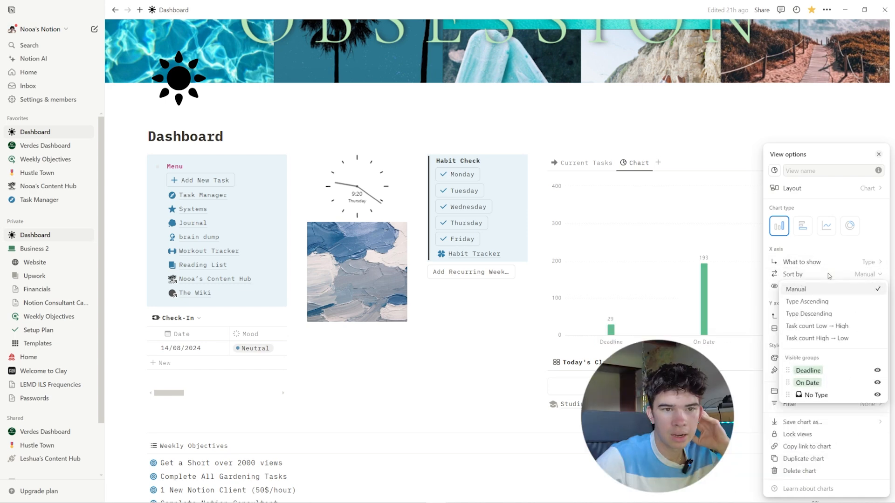
{"action": "left_click", "coordinate": [829, 275]}
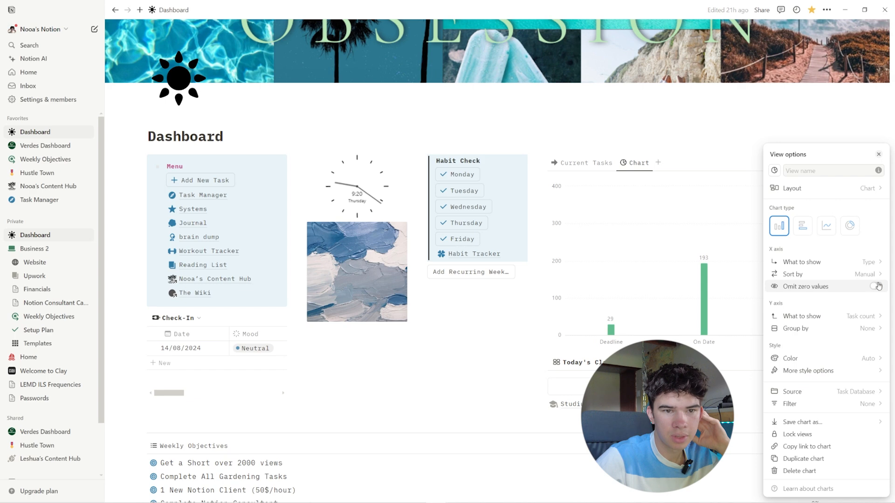
{"action": "left_click", "coordinate": [814, 317]}
{"action": "left_click", "coordinate": [829, 266]}
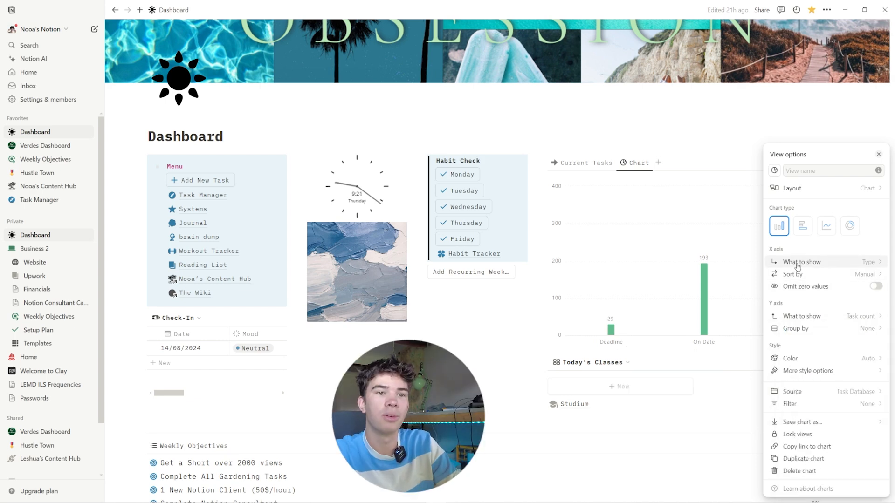
- Change the task chart to a donut that breaks tasks down by Area, and close its view options
{"action": "left_click", "coordinate": [851, 227]}
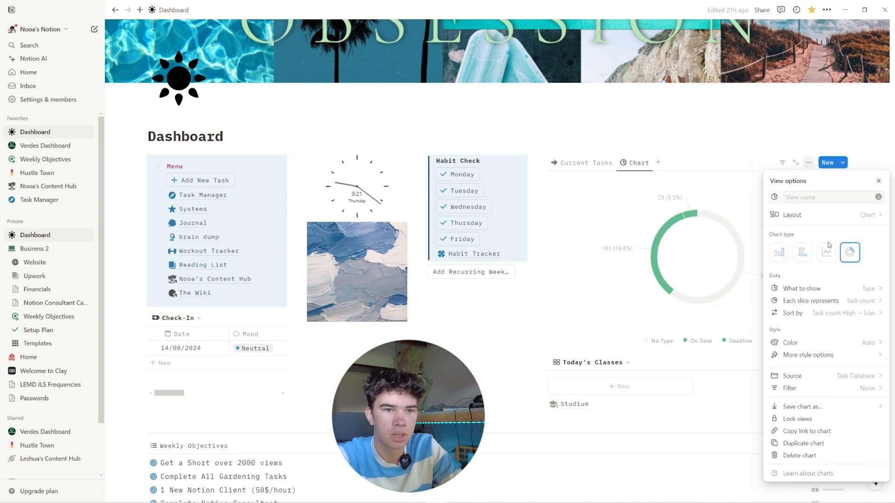
{"action": "left_click", "coordinate": [806, 289]}
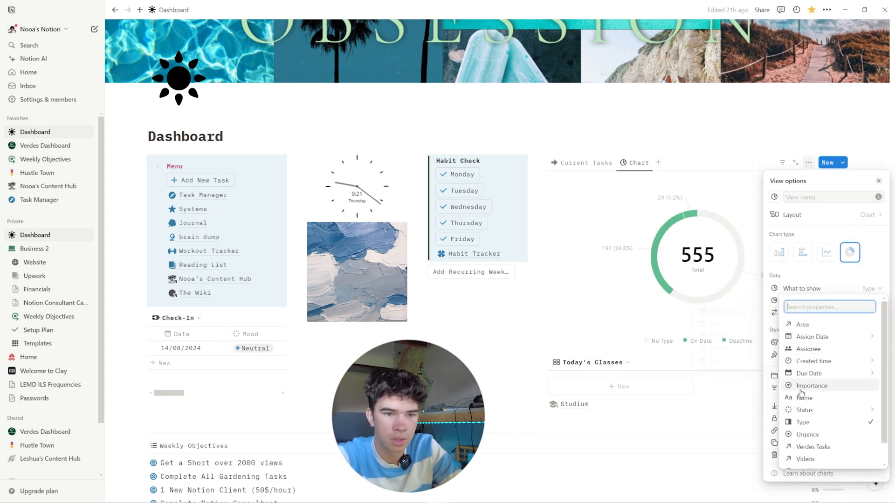
{"action": "left_click", "coordinate": [802, 324]}
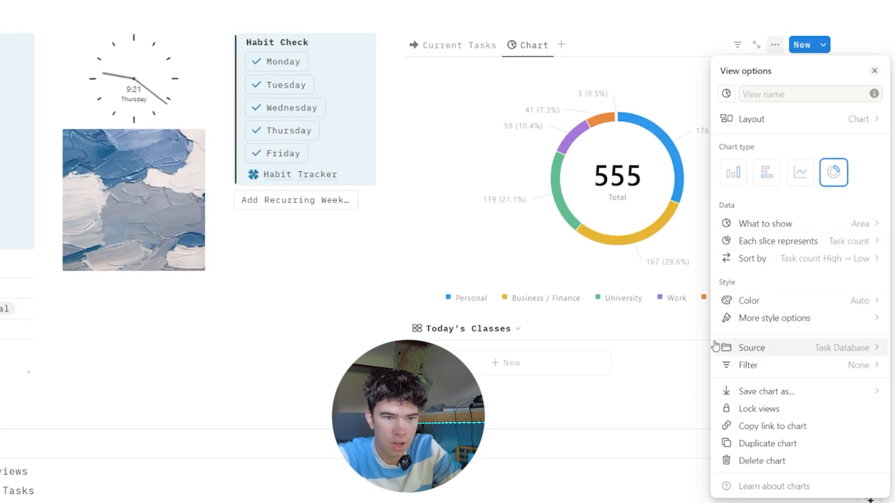
{"action": "left_click", "coordinate": [873, 71]}
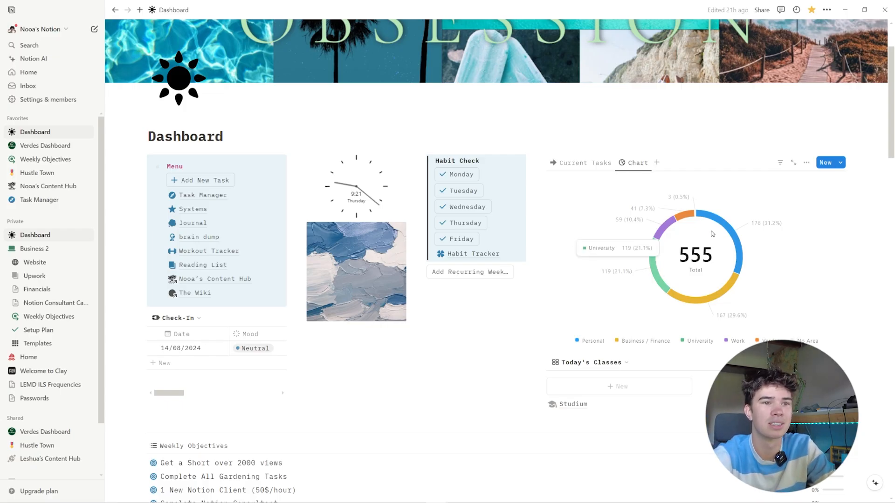
{"action": "mouse_move", "coordinate": [718, 223]}
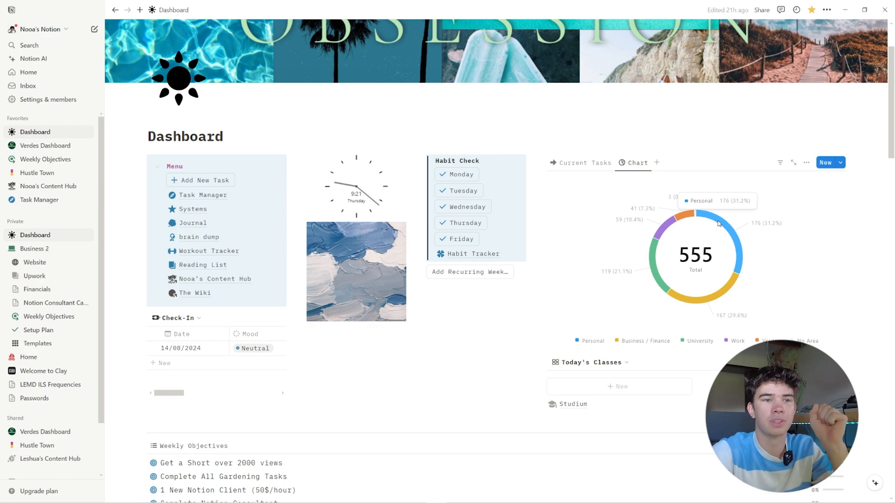
{"action": "mouse_move", "coordinate": [677, 225]}
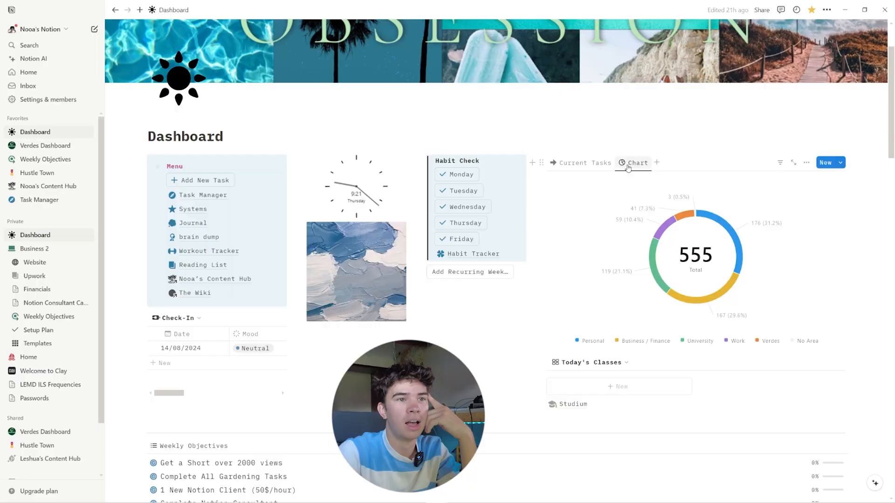
- Turn the task chart into a line chart with Due Date grouped by month on the x-axis
{"action": "left_click", "coordinate": [629, 166]}
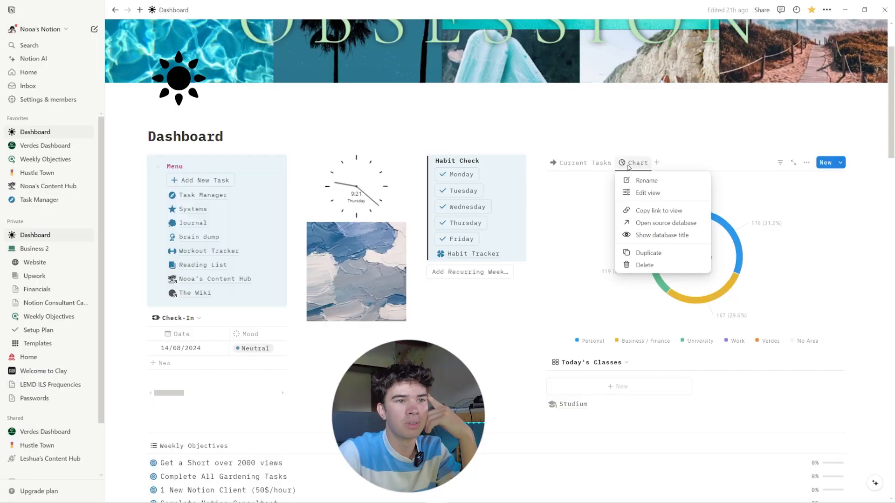
{"action": "left_click", "coordinate": [641, 193]}
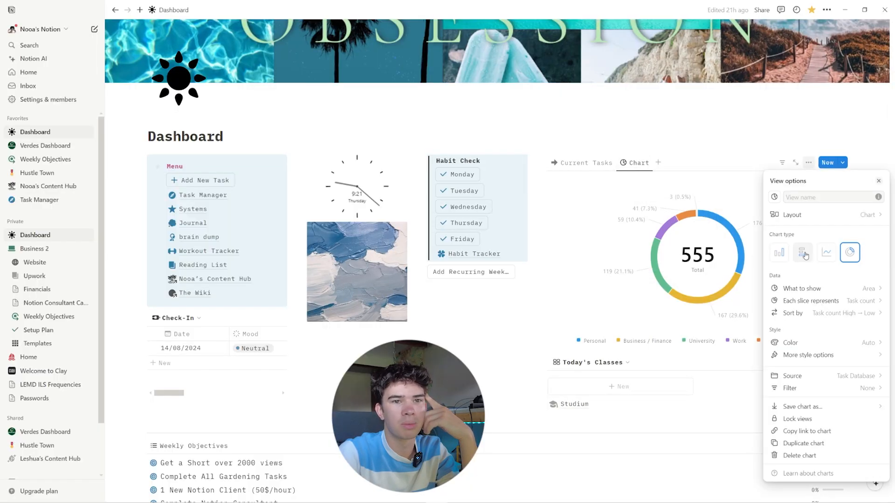
{"action": "left_click", "coordinate": [779, 255]}
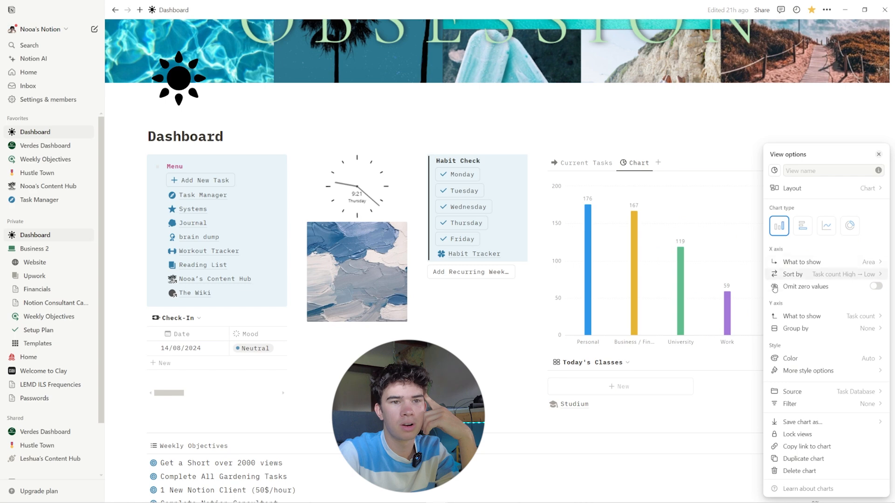
{"action": "left_click", "coordinate": [823, 265]}
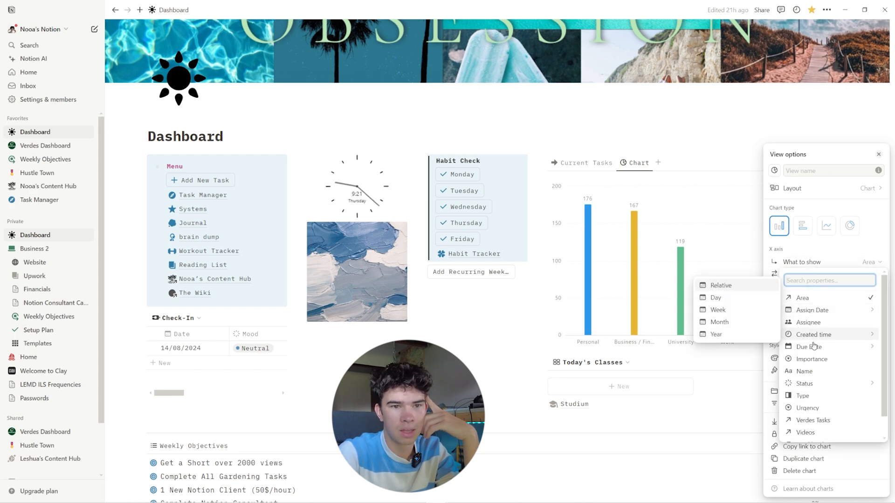
{"action": "mouse_move", "coordinate": [814, 351]}
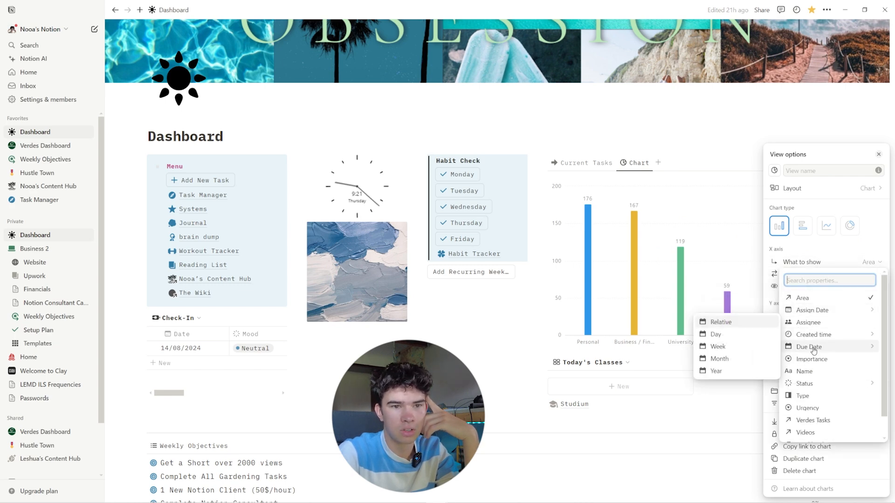
{"action": "left_click", "coordinate": [719, 358]}
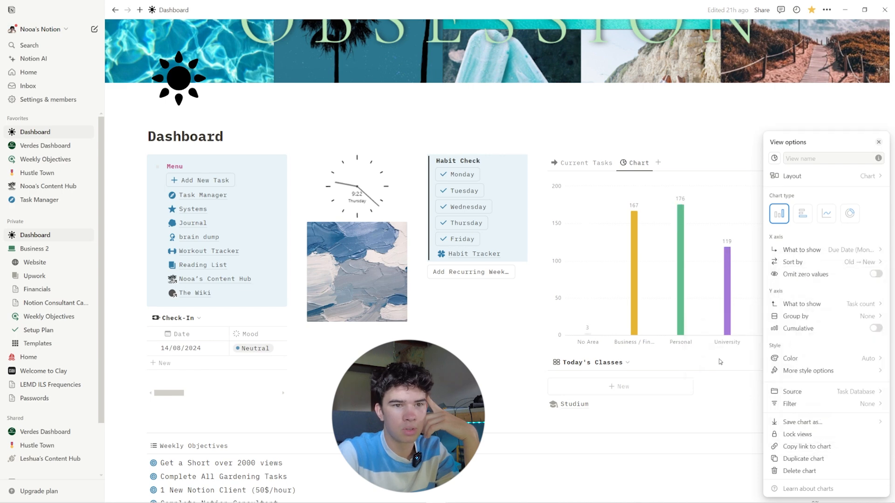
{"action": "left_click", "coordinate": [826, 213]}
{"action": "left_click", "coordinate": [629, 221]}
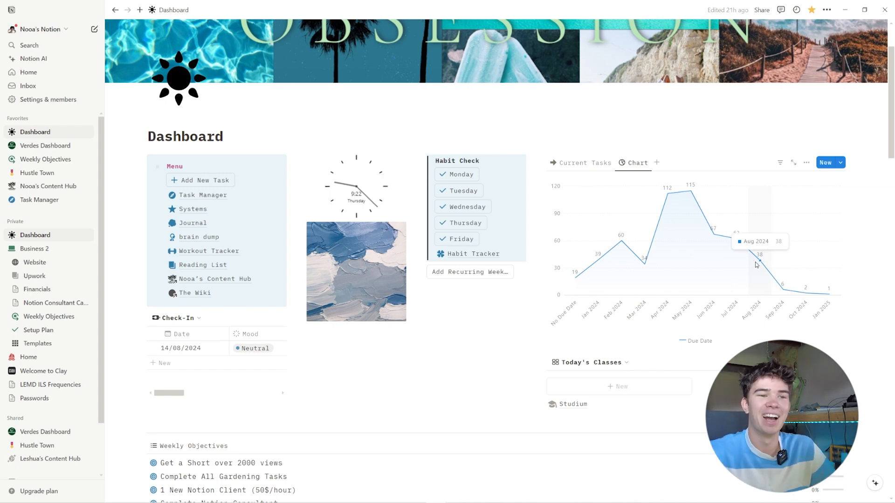
{"action": "left_click", "coordinate": [635, 163]}
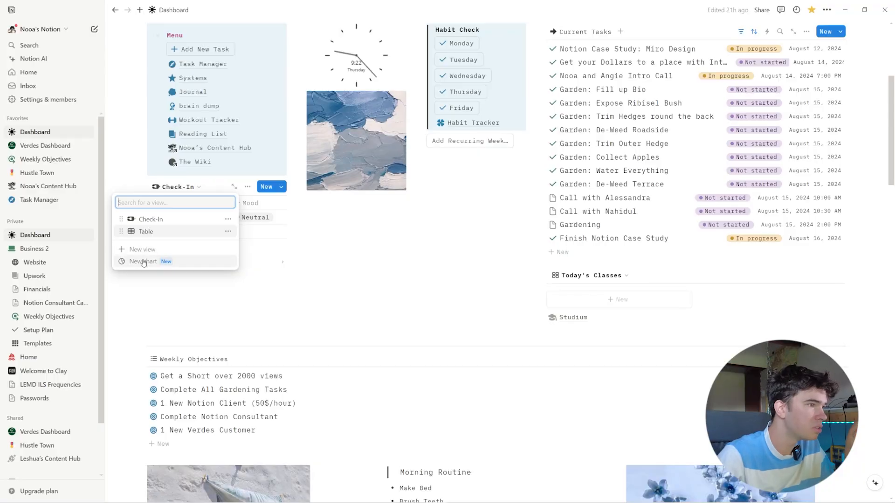
- Move the Daily Check-in chart block out of its narrow column to full width above the Weekly Objectives list
{"action": "left_click", "coordinate": [143, 262]}
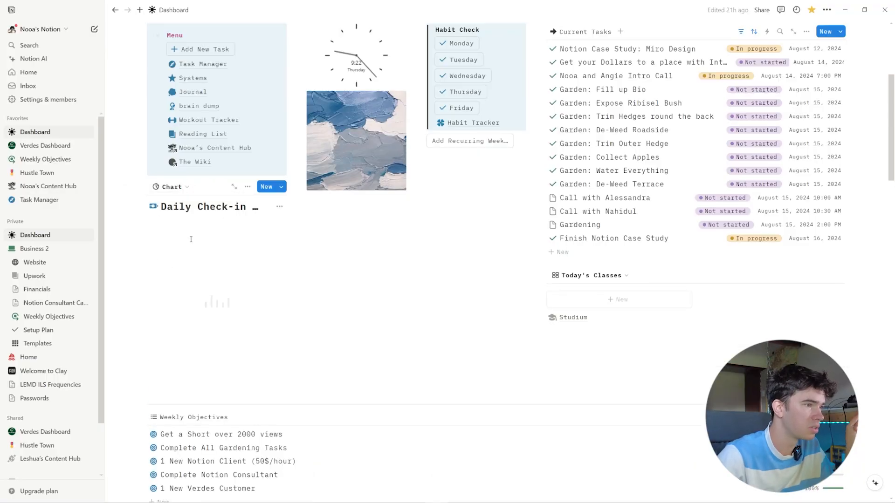
{"action": "scroll", "coordinate": [130, 143], "scroll_direction": "down", "scroll_amount": 1}
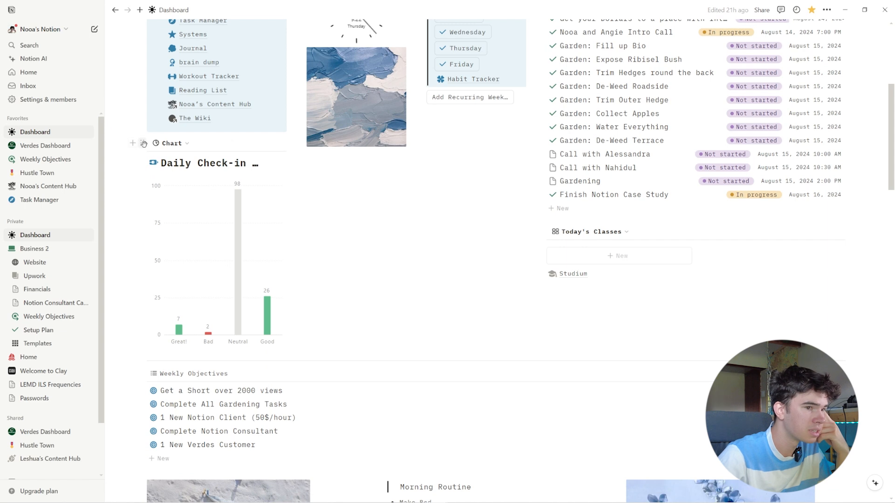
{"action": "left_click_drag", "start_coordinate": [144, 143], "coordinate": [259, 358]}
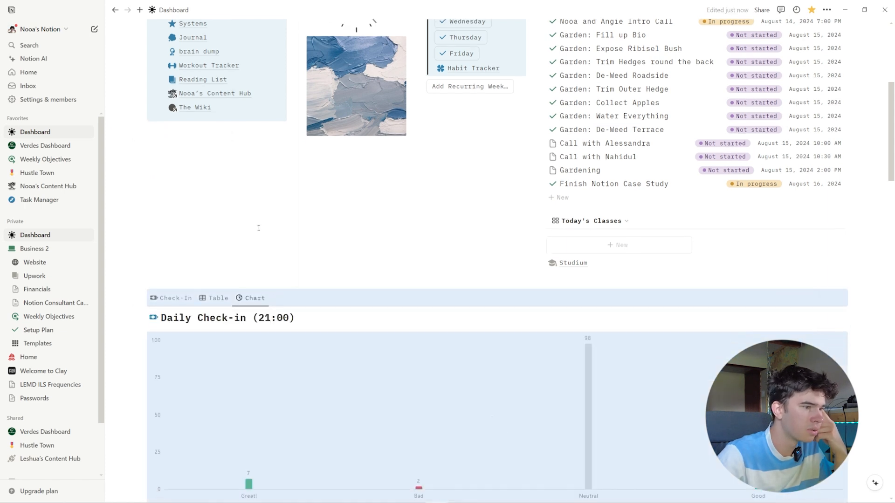
{"action": "scroll", "coordinate": [258, 228], "scroll_direction": "down", "scroll_amount": 4}
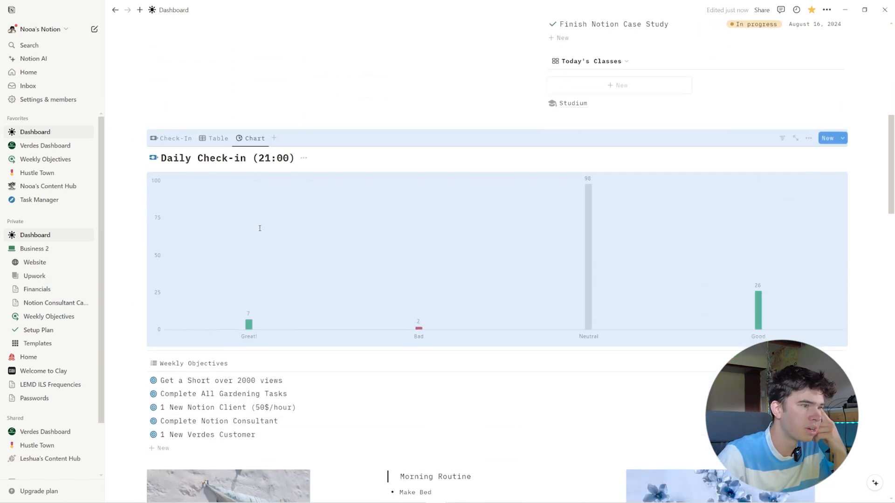
- Try Steps on the Daily Check-in chart's x-axis, and set the axis to Date grouped by day
{"action": "left_click", "coordinate": [809, 134]}
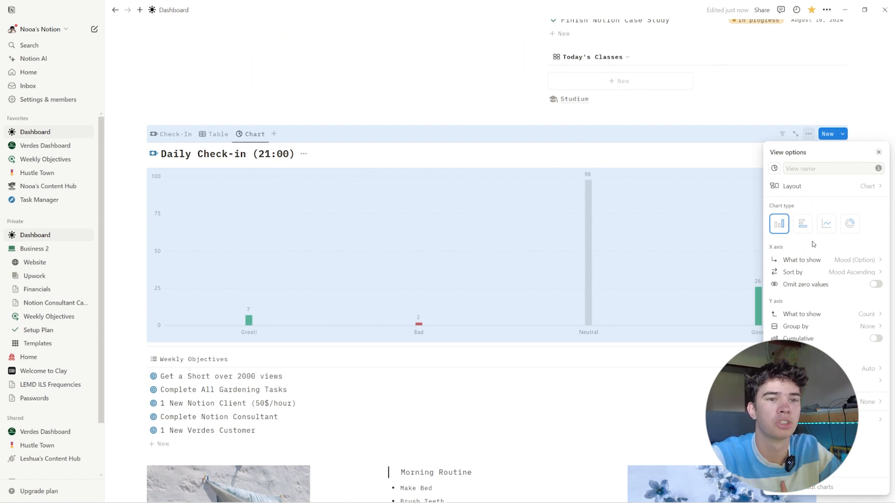
{"action": "left_click", "coordinate": [809, 260]}
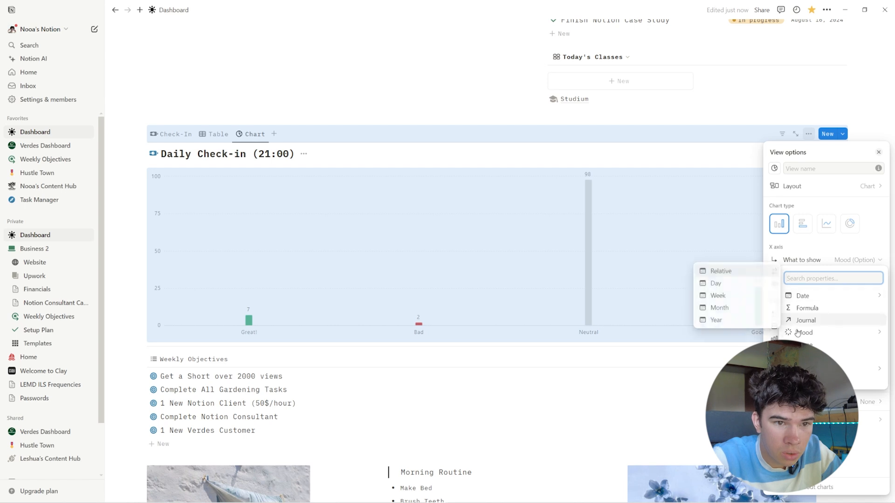
{"action": "left_click", "coordinate": [811, 380]}
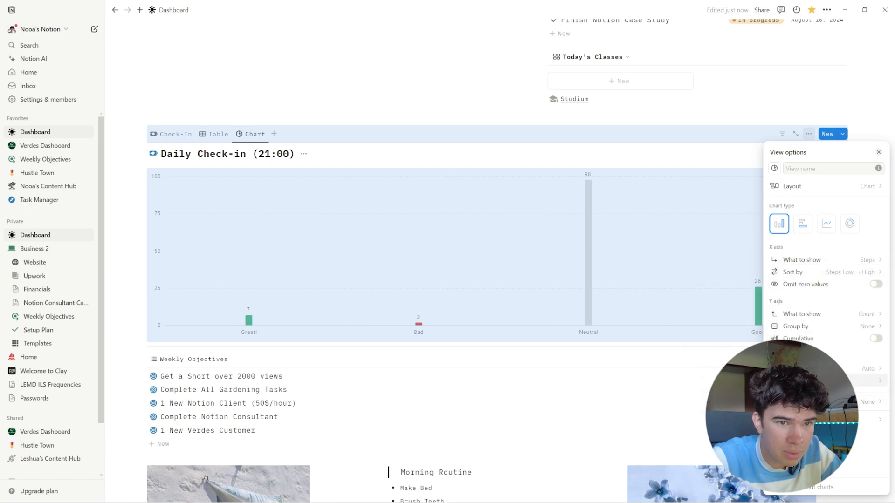
{"action": "left_click", "coordinate": [809, 260]}
{"action": "mouse_move", "coordinate": [803, 295]}
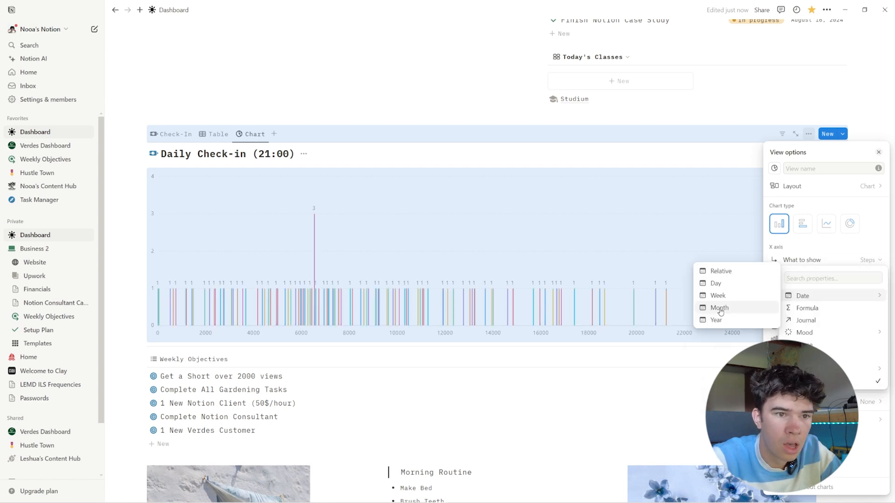
{"action": "left_click", "coordinate": [728, 284]}
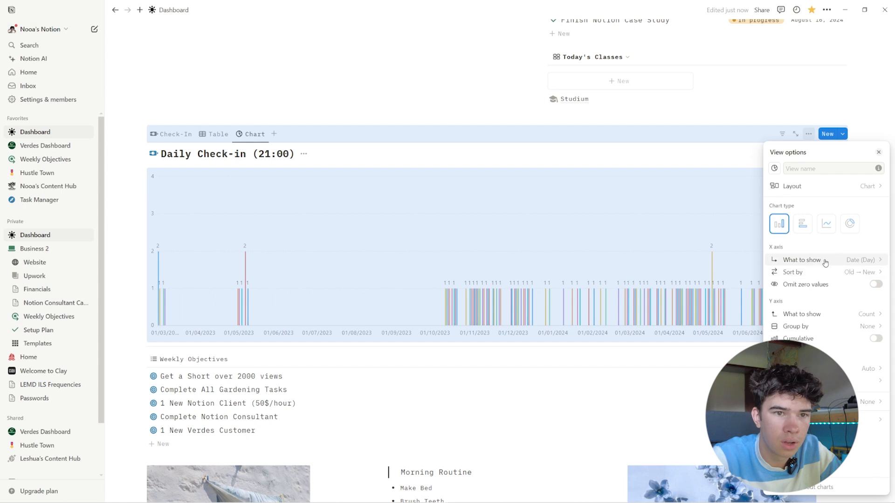
- Set the y-axis of the Daily Check-in chart to the average of Steps
{"action": "left_click", "coordinate": [811, 314]}
{"action": "mouse_move", "coordinate": [834, 368]}
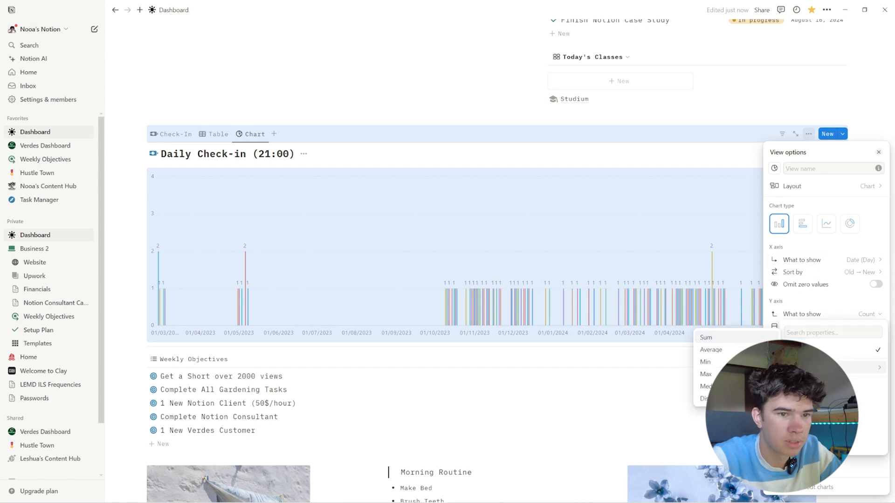
{"action": "left_click", "coordinate": [711, 349]}
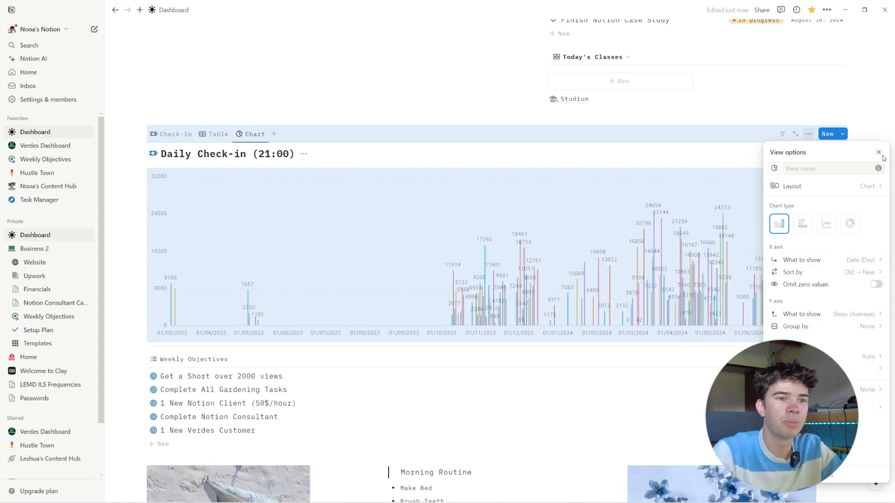
- Group the Daily Check-in chart's x-axis Date by month, and set the y-axis to the average of Steps again
{"action": "left_click", "coordinate": [840, 259]}
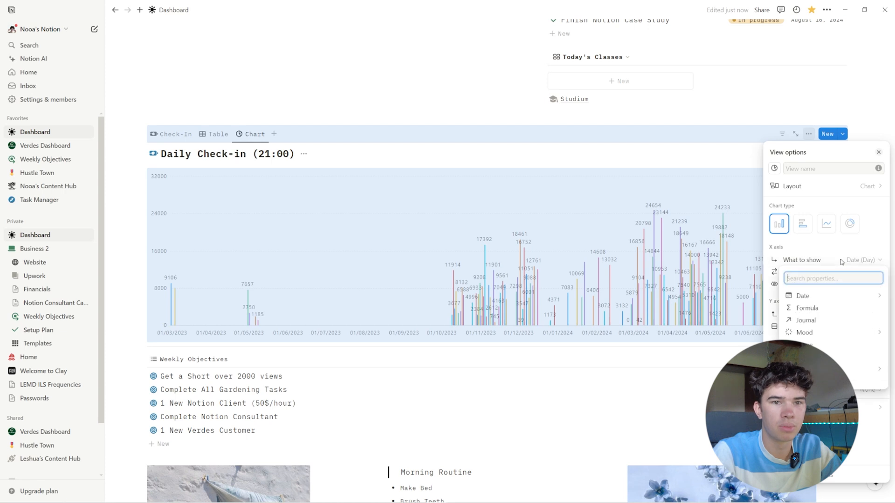
{"action": "left_click", "coordinate": [807, 302]}
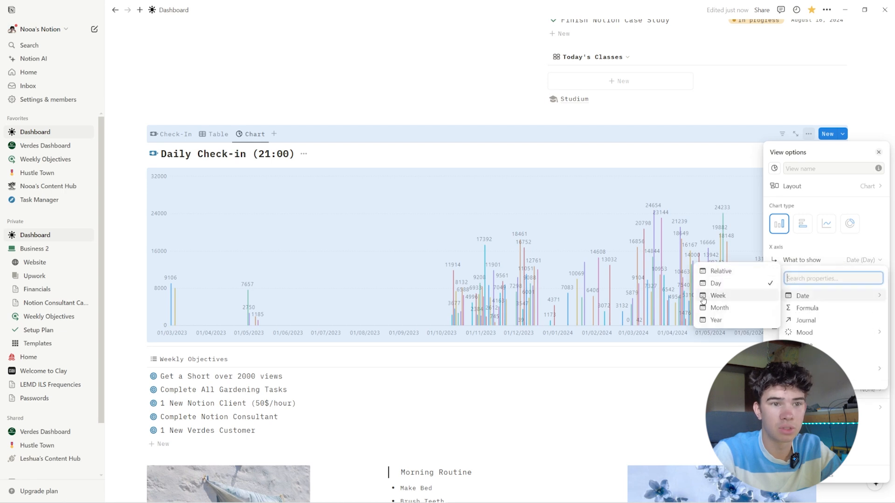
{"action": "left_click", "coordinate": [731, 309]}
{"action": "left_click", "coordinate": [819, 314]}
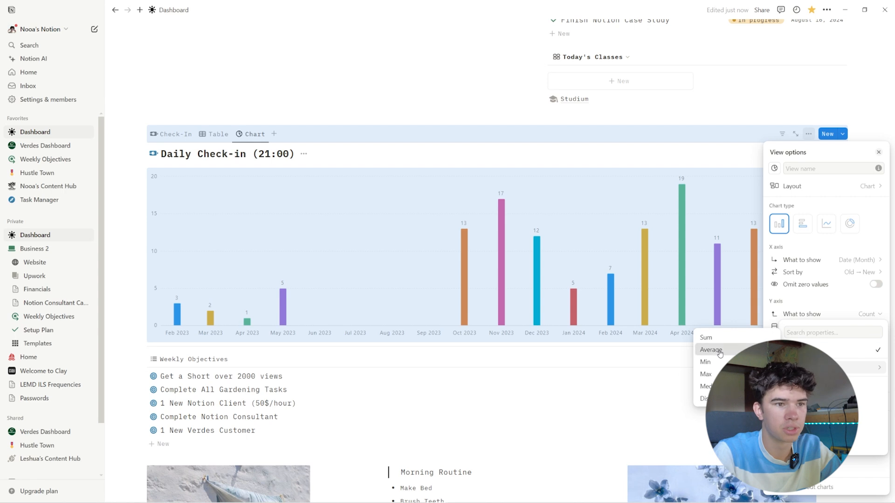
{"action": "left_click", "coordinate": [720, 351]}
{"action": "left_click", "coordinate": [553, 230]}
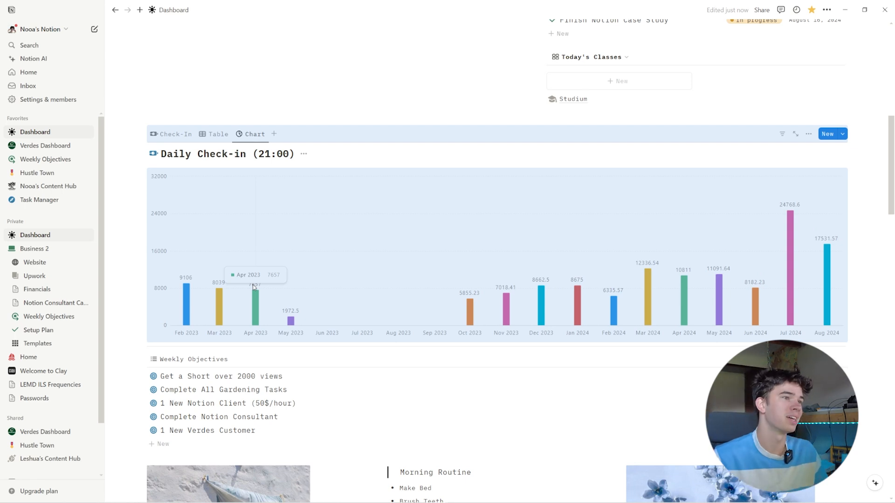
- Try the Colorless palette on the Daily Check-in chart, and set the chart color to Blue
{"action": "left_click", "coordinate": [248, 137]}
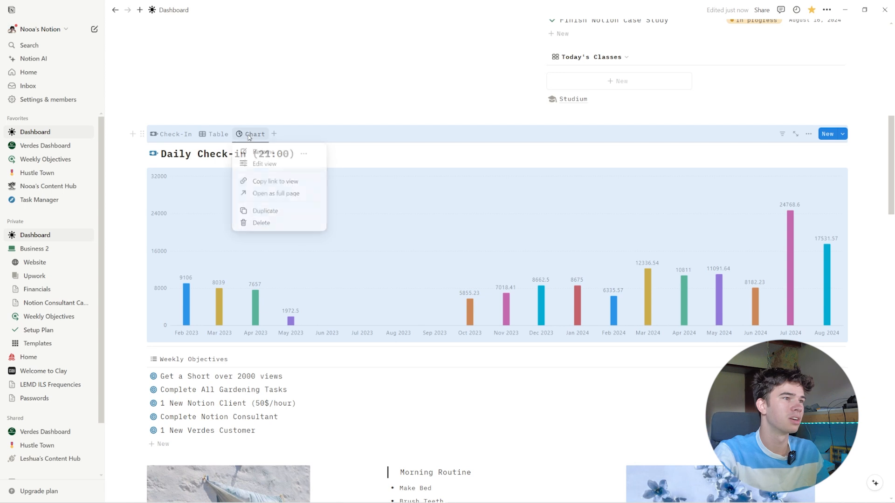
{"action": "left_click", "coordinate": [808, 141]}
{"action": "left_click", "coordinate": [810, 137]}
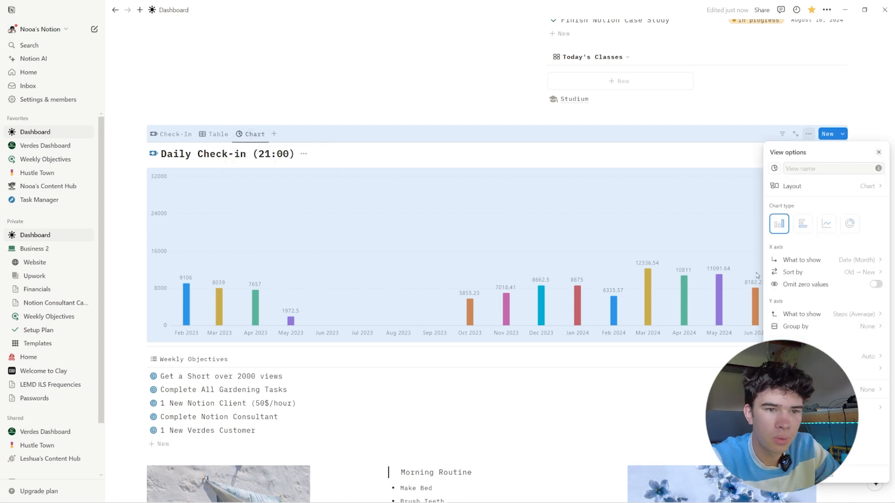
{"action": "left_click", "coordinate": [868, 357]}
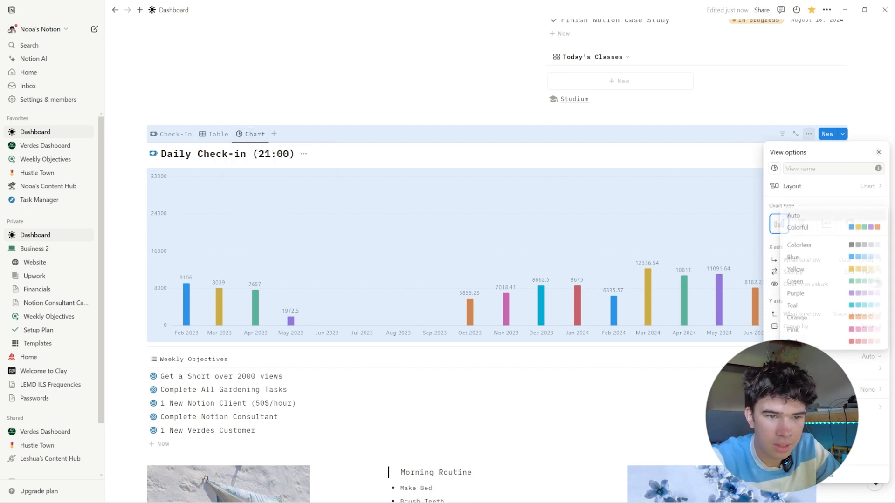
{"action": "left_click", "coordinate": [815, 243]}
{"action": "left_click", "coordinate": [866, 357]}
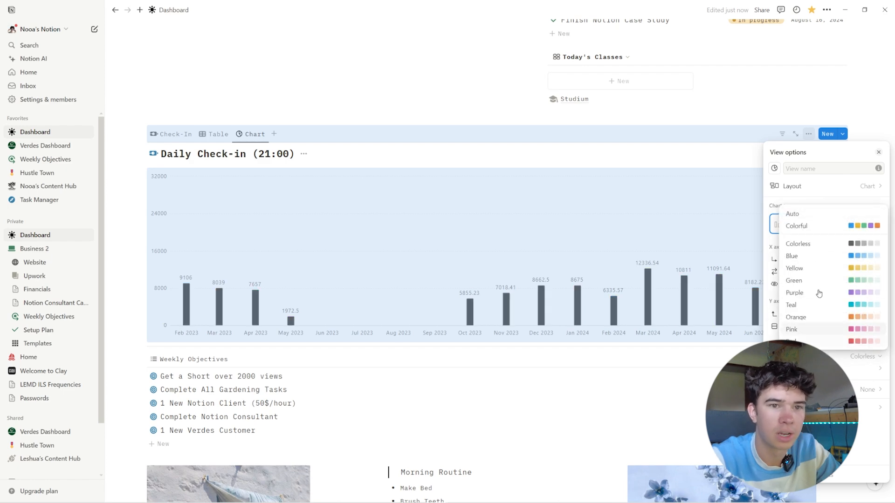
{"action": "left_click", "coordinate": [795, 256]}
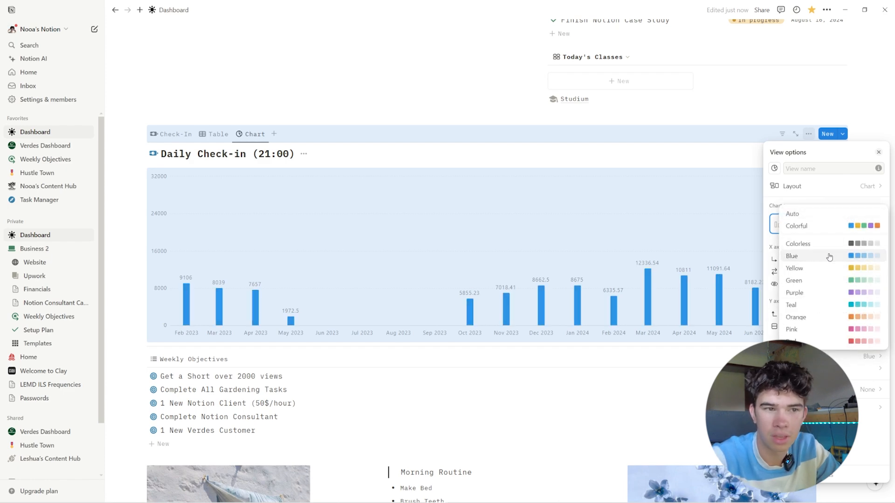
{"action": "left_click", "coordinate": [555, 326]}
- Save the Daily Check-in chart as an image, keeping the preselected background
{"action": "scroll", "coordinate": [420, 259], "scroll_direction": "down", "scroll_amount": 9}
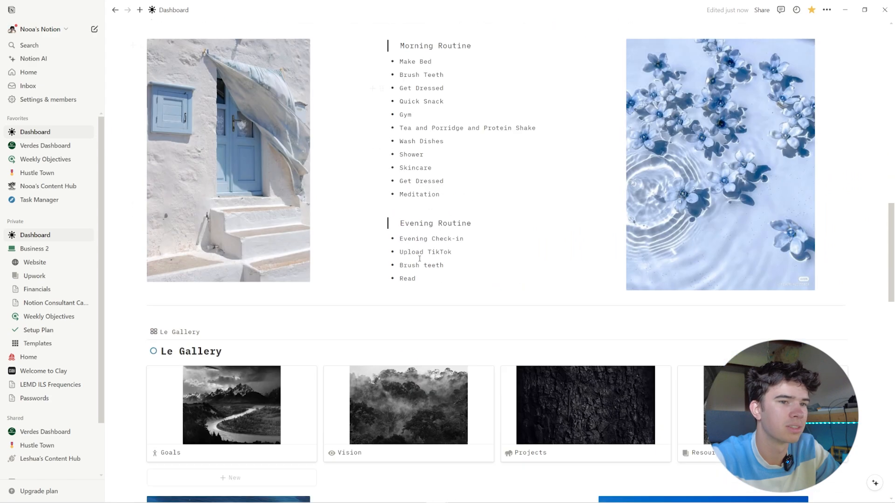
{"action": "scroll", "coordinate": [420, 259], "scroll_direction": "down", "scroll_amount": 5}
{"action": "scroll", "coordinate": [479, 384], "scroll_direction": "up", "scroll_amount": 14}
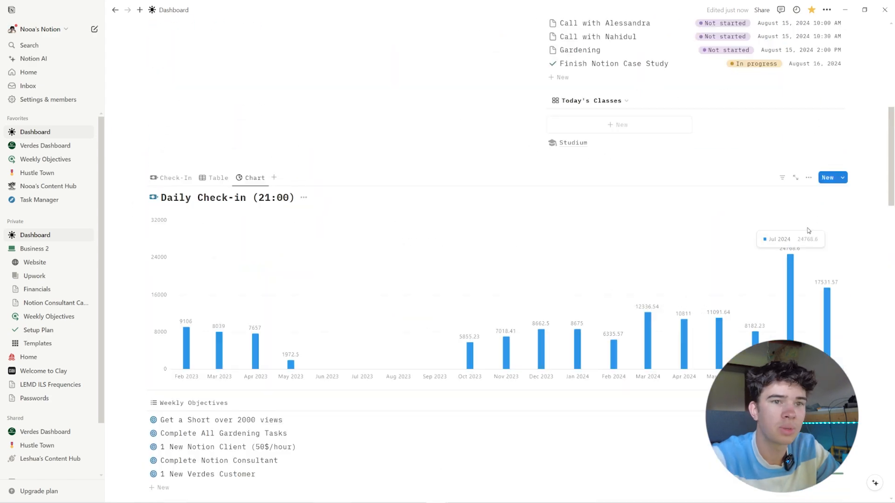
{"action": "left_click", "coordinate": [808, 178]}
{"action": "left_click", "coordinate": [816, 421]}
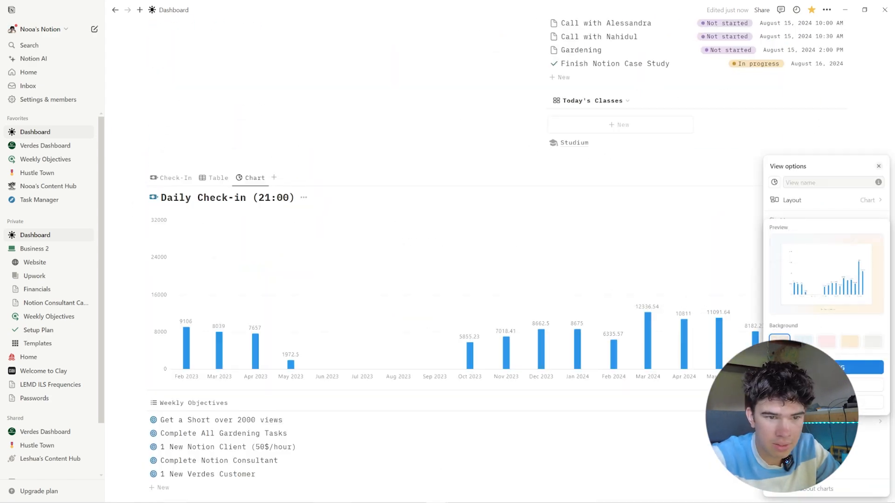
{"action": "left_click", "coordinate": [820, 367]}
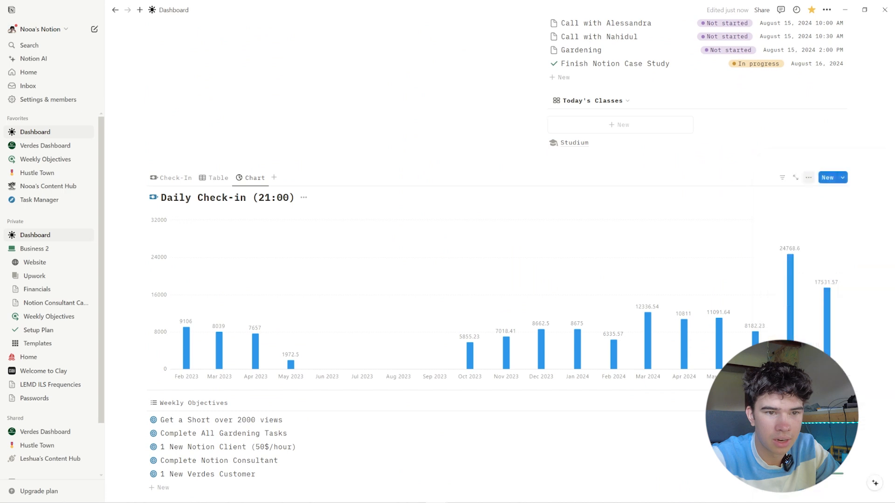
{"action": "left_click", "coordinate": [390, 239]}
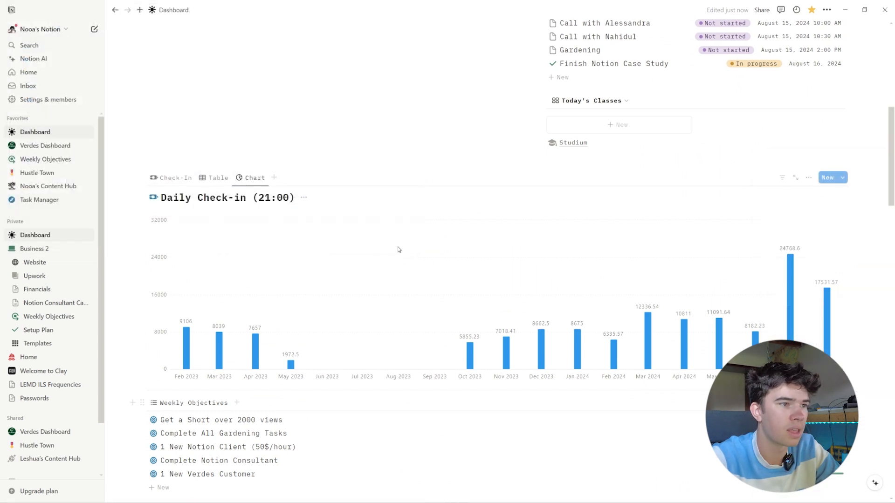
- Look at the Daily Check-in chart's y-axis grouping properties, and set the chart height to Extra large
{"action": "left_click", "coordinate": [810, 179]}
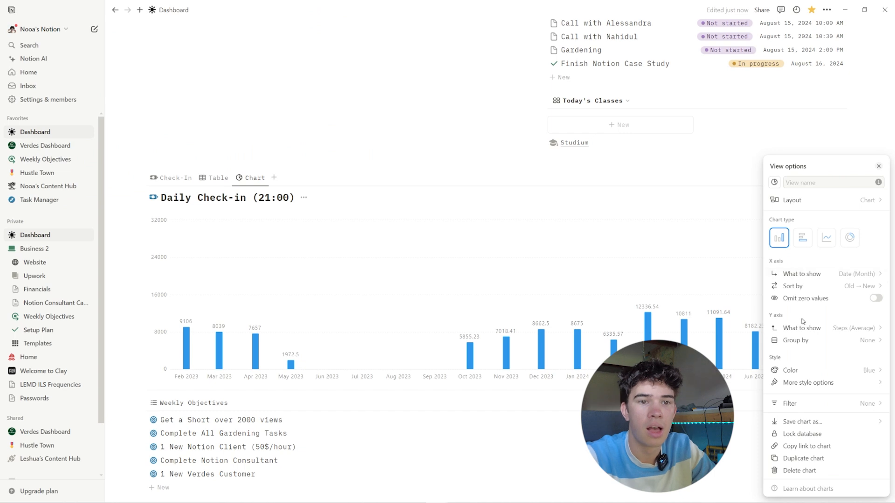
{"action": "left_click", "coordinate": [830, 342]}
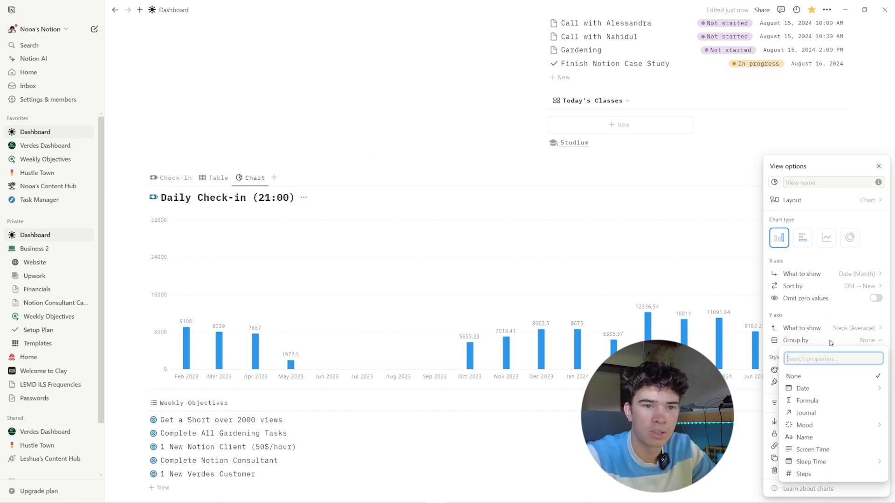
{"action": "left_click", "coordinate": [826, 345]}
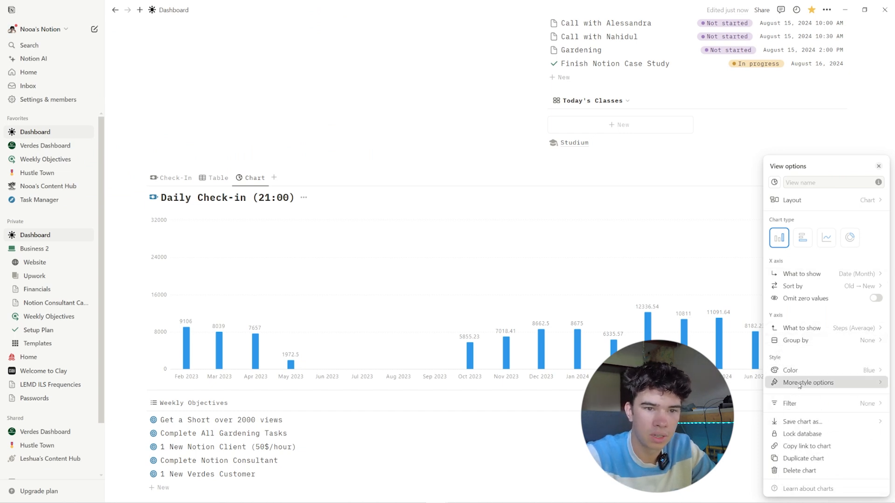
{"action": "left_click", "coordinate": [799, 383]}
{"action": "left_click", "coordinate": [821, 399]}
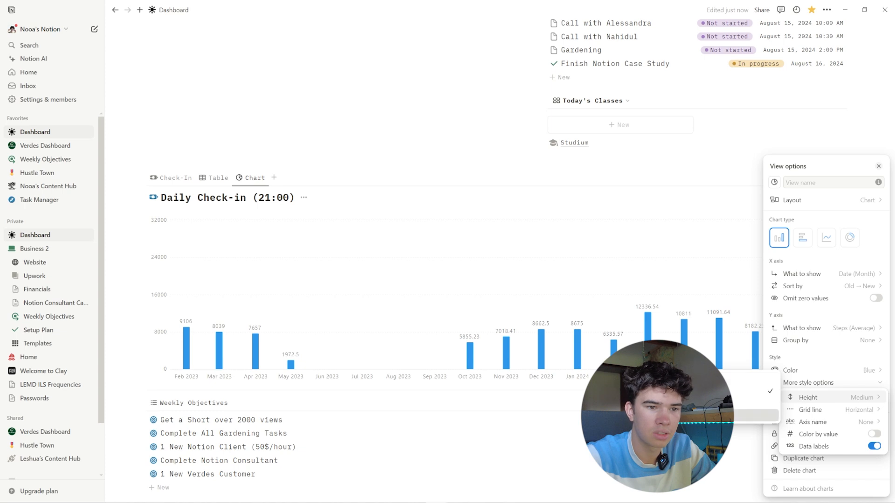
{"action": "left_click", "coordinate": [755, 416]}
{"action": "left_click", "coordinate": [512, 332]}
{"action": "scroll", "coordinate": [513, 332], "scroll_direction": "down", "scroll_amount": 5}
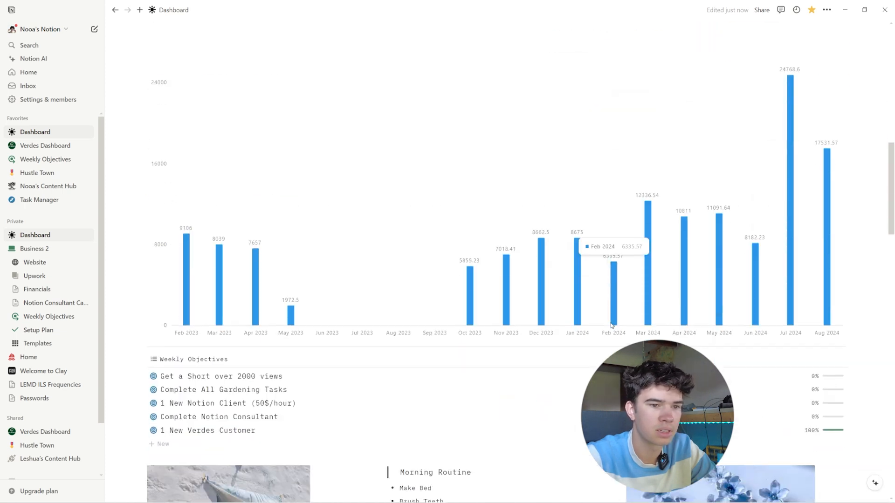
{"action": "scroll", "coordinate": [709, 234], "scroll_direction": "up", "scroll_amount": 3}
- Turn the Daily Check-in chart's data labels off and back on, and look at the axis name choices
{"action": "left_click", "coordinate": [808, 90]}
{"action": "left_click", "coordinate": [874, 390]}
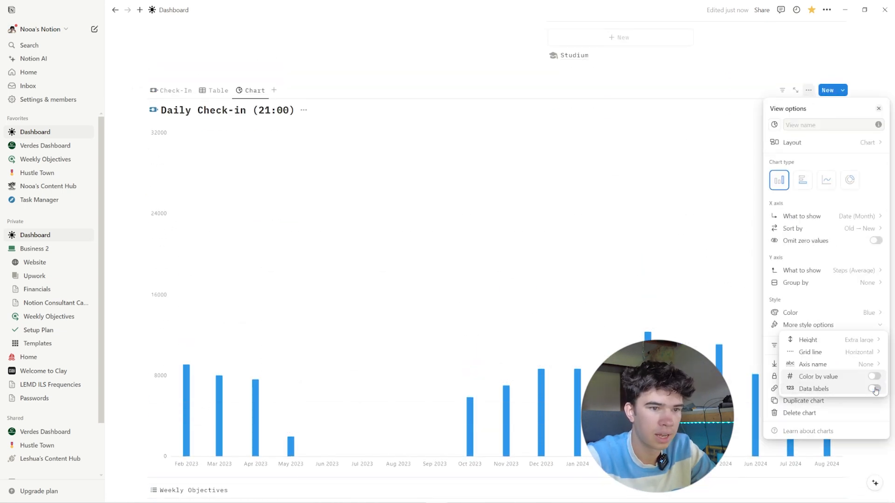
{"action": "left_click", "coordinate": [875, 389]}
{"action": "left_click", "coordinate": [817, 366]}
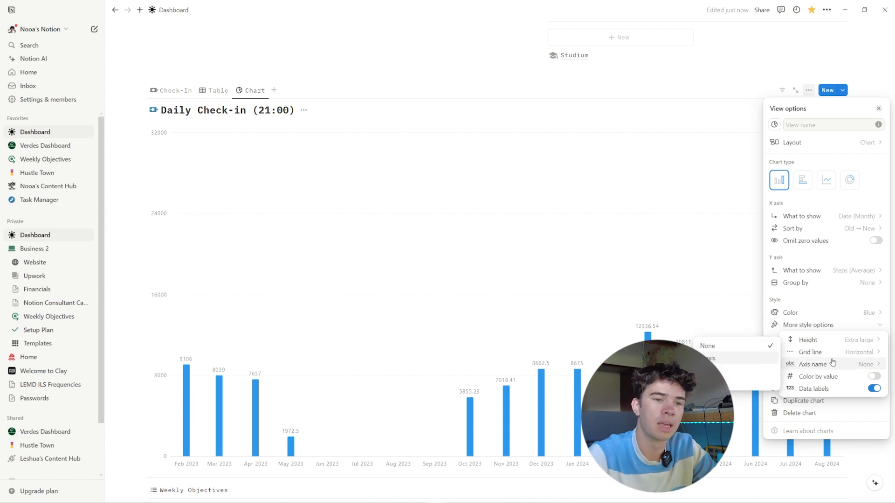
{"action": "left_click", "coordinate": [833, 303]}
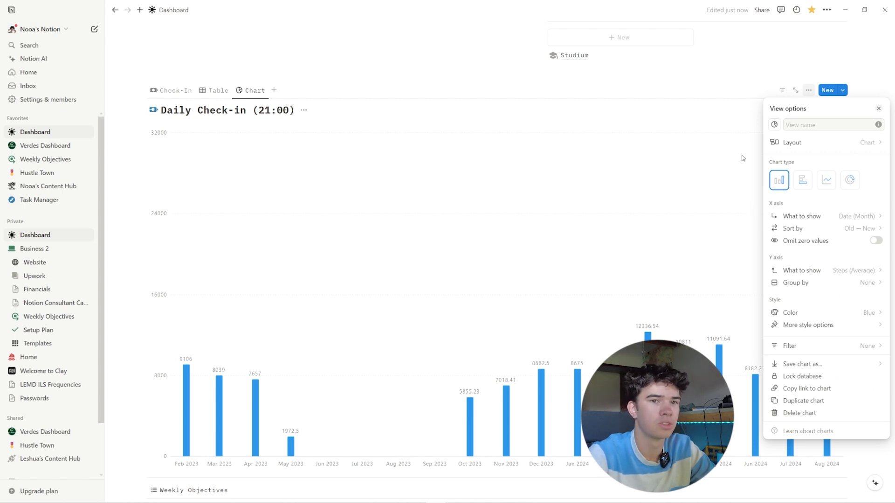
{"action": "left_click", "coordinate": [878, 109]}
{"action": "scroll", "coordinate": [774, 210], "scroll_direction": "down", "scroll_amount": 3}
{"action": "scroll", "coordinate": [765, 266], "scroll_direction": "up", "scroll_amount": 3}
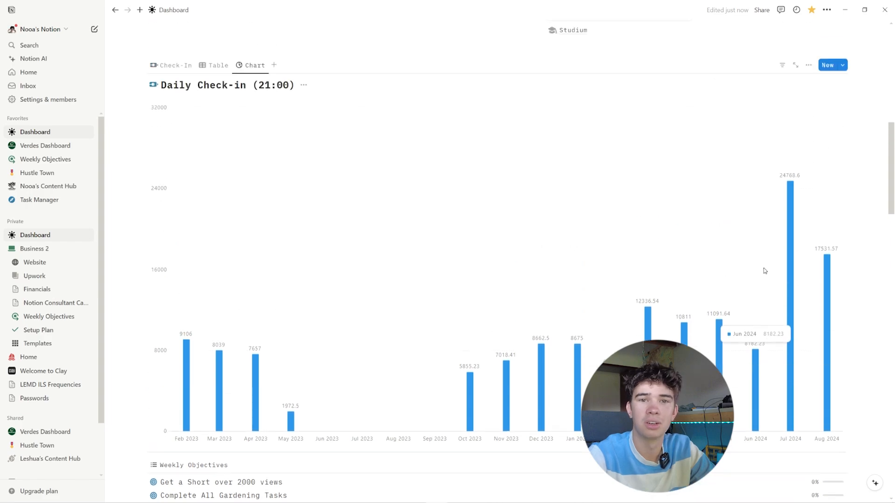